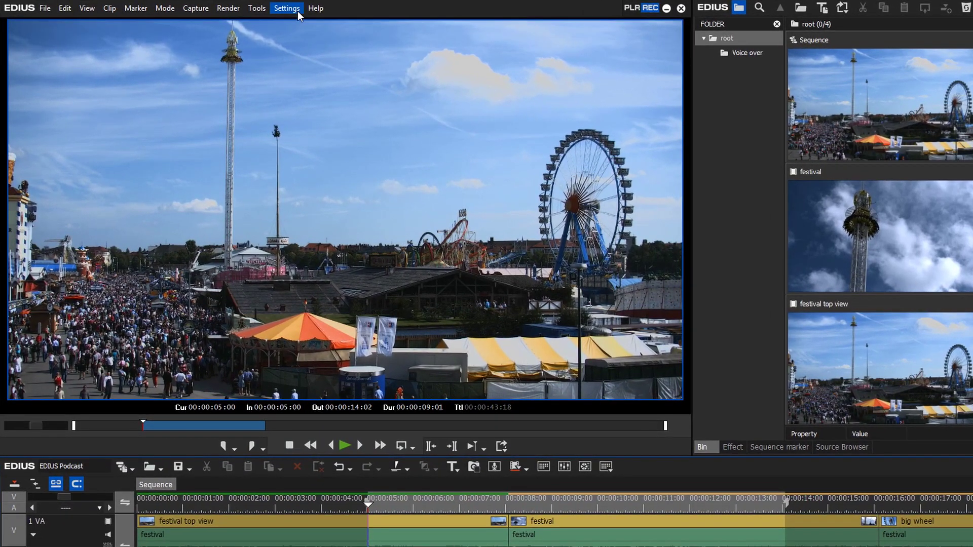
# Step: Start a new hardware device preset named Microphone with the microphone icon
pyautogui.click(297, 10)
pyautogui.click(297, 23)
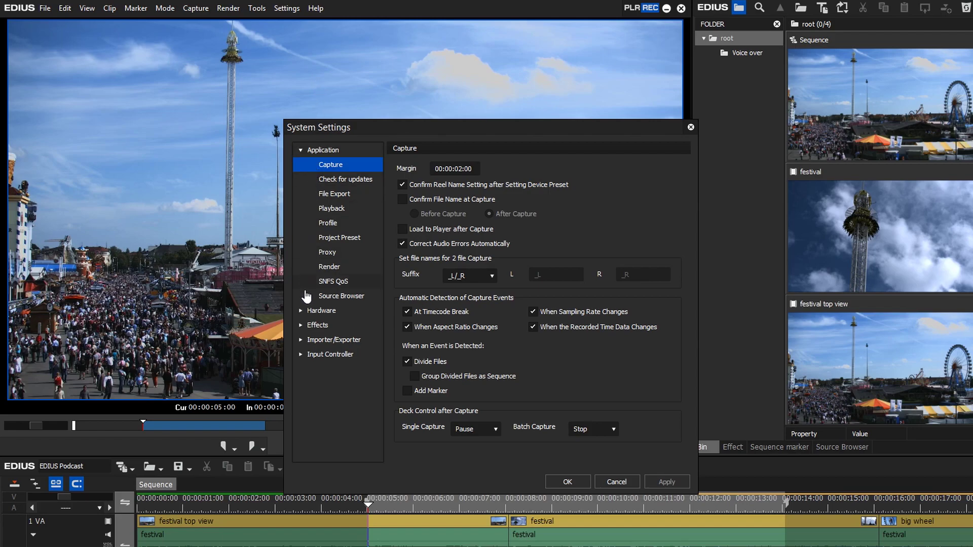
pyautogui.click(301, 311)
pyautogui.click(324, 327)
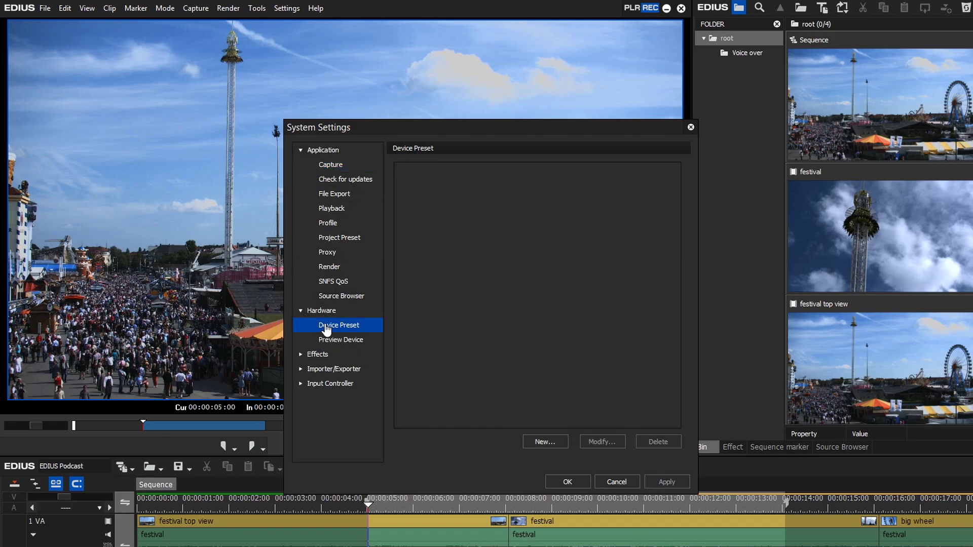
pyautogui.click(533, 443)
pyautogui.write('Microphone')
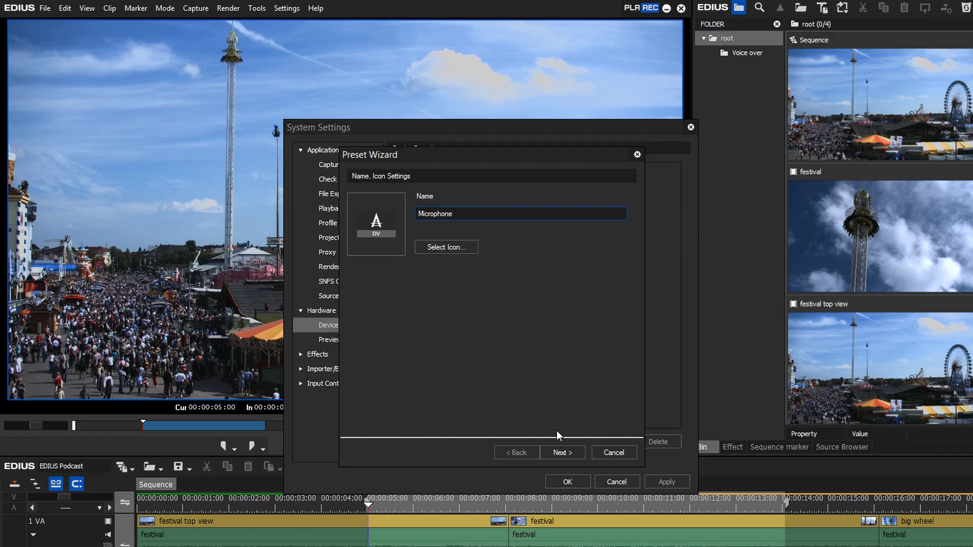
pyautogui.click(449, 253)
pyautogui.scroll(-2, 470, 294)
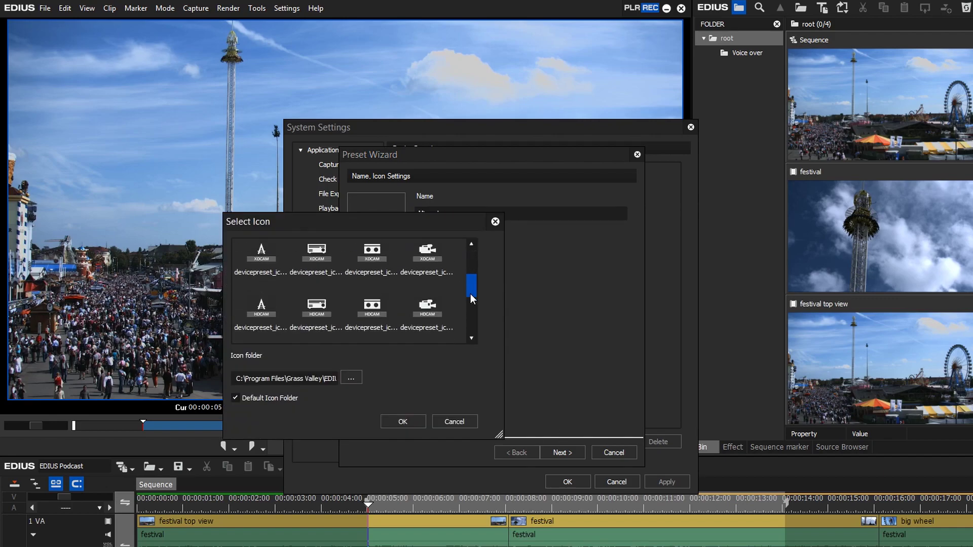
pyautogui.click(386, 423)
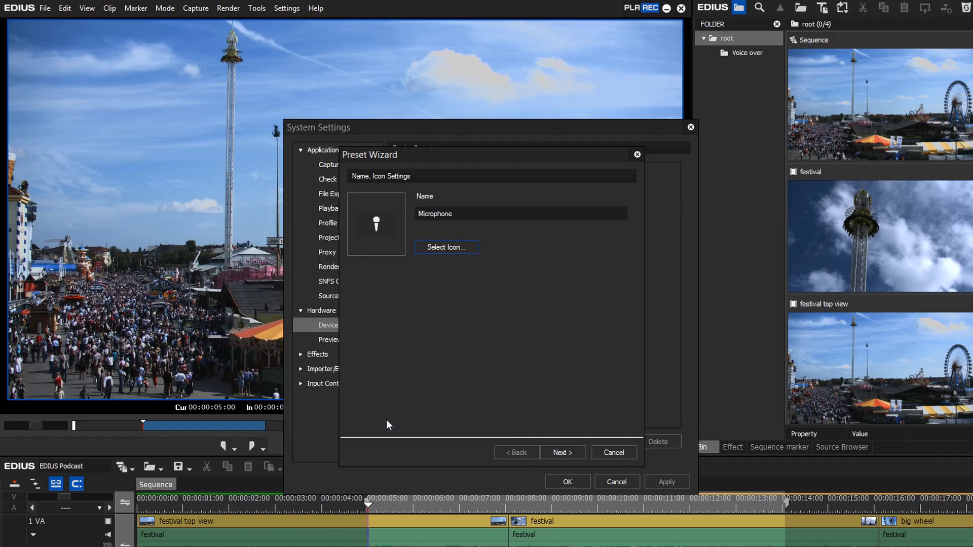
# Step: Set the preset input to DirectShow Capture with PCM 96000Hz 1ch 24bit format
pyautogui.click(567, 452)
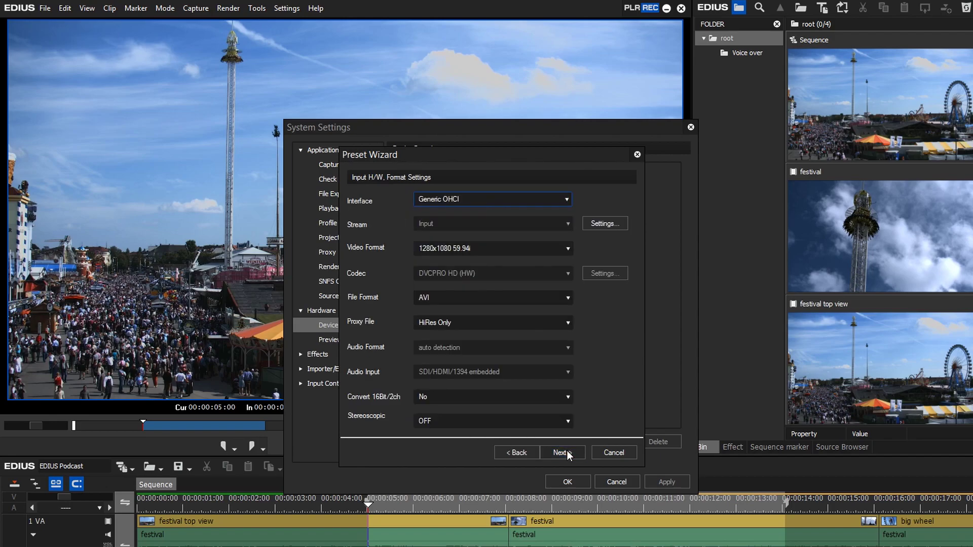
pyautogui.click(539, 201)
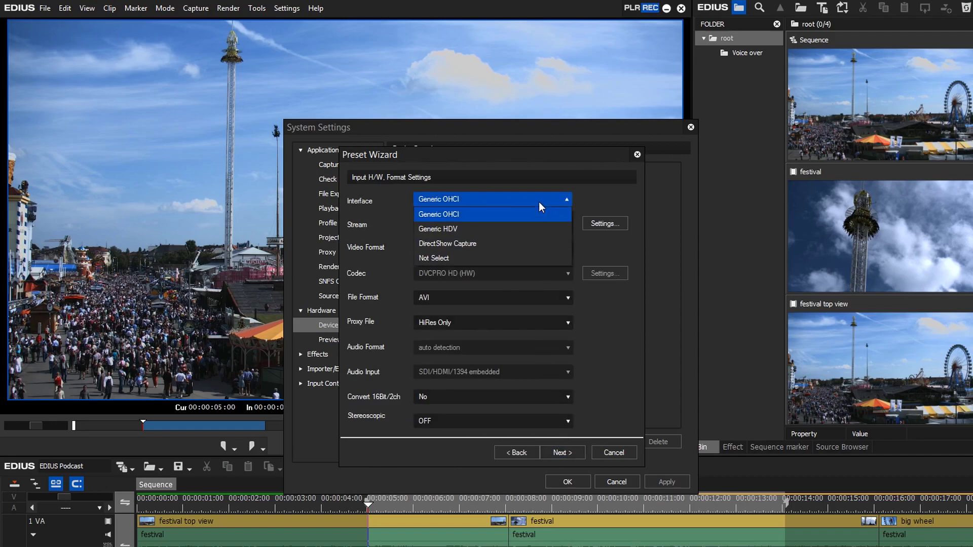
pyautogui.click(530, 244)
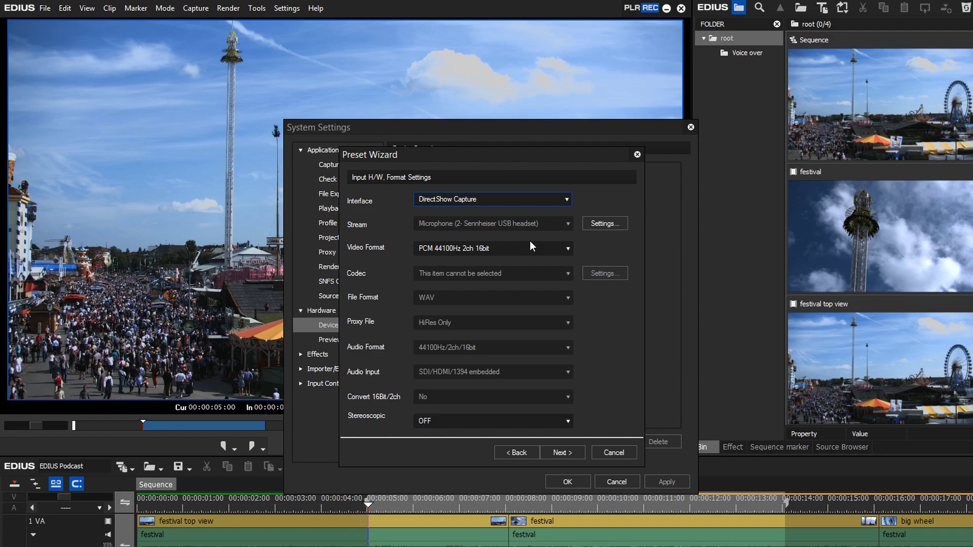
pyautogui.click(530, 247)
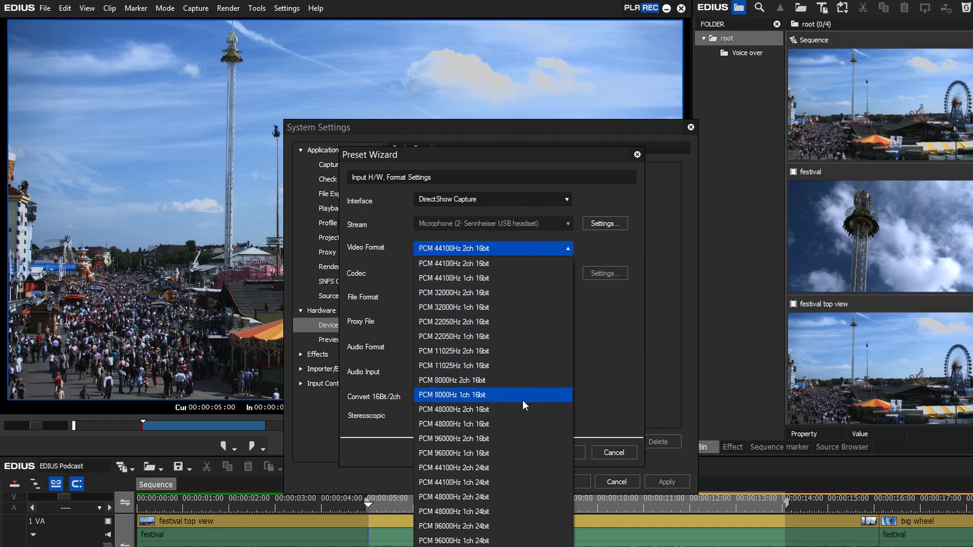
pyautogui.click(523, 540)
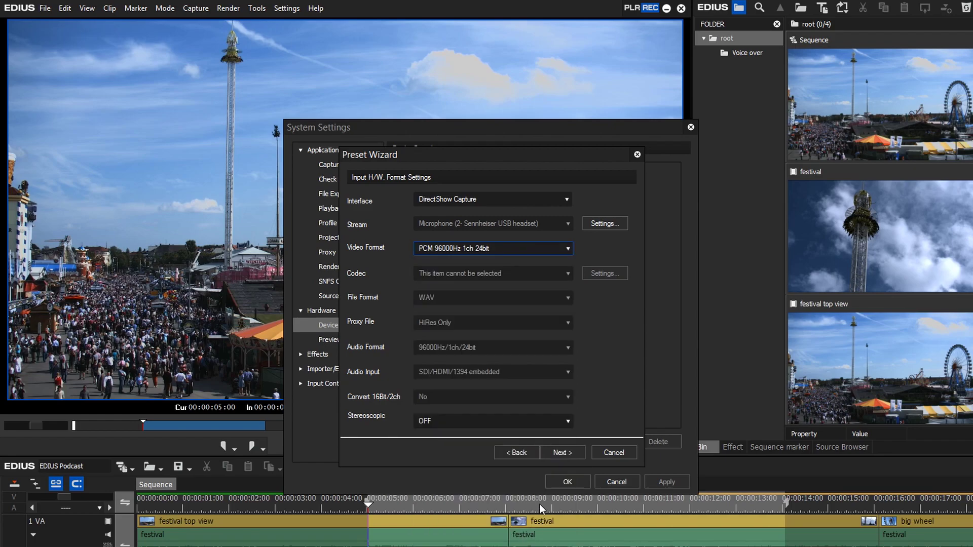
# Step: Set the output interface to Not Select and finish the Microphone preset
pyautogui.click(568, 447)
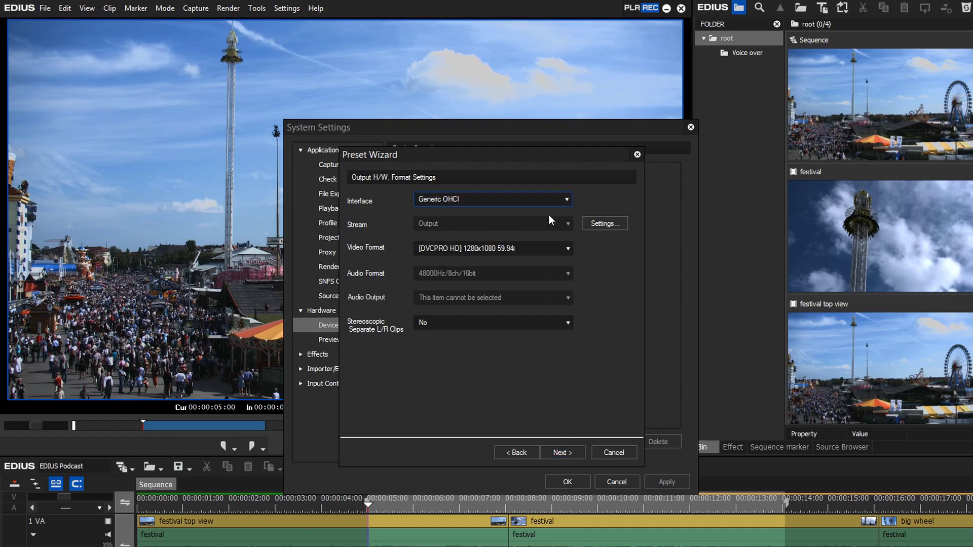
pyautogui.click(548, 199)
pyautogui.click(542, 232)
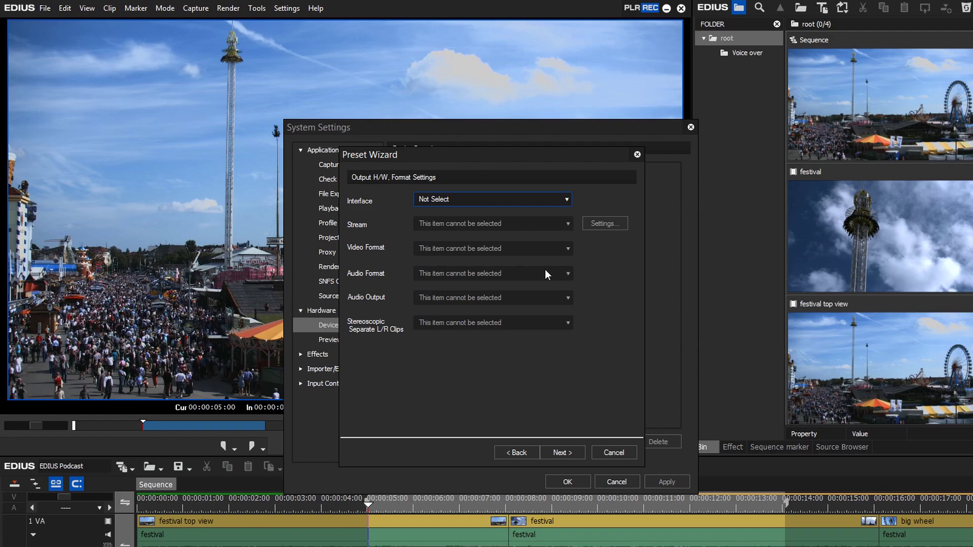
pyautogui.click(562, 452)
pyautogui.click(562, 452)
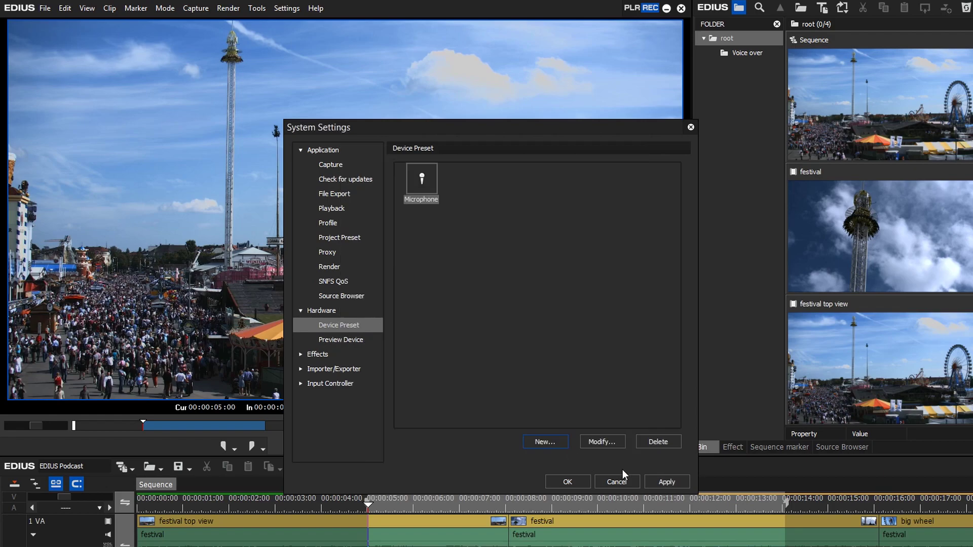
# Step: Accept the System Settings changes and open the Capture > Voice Over window
pyautogui.click(575, 481)
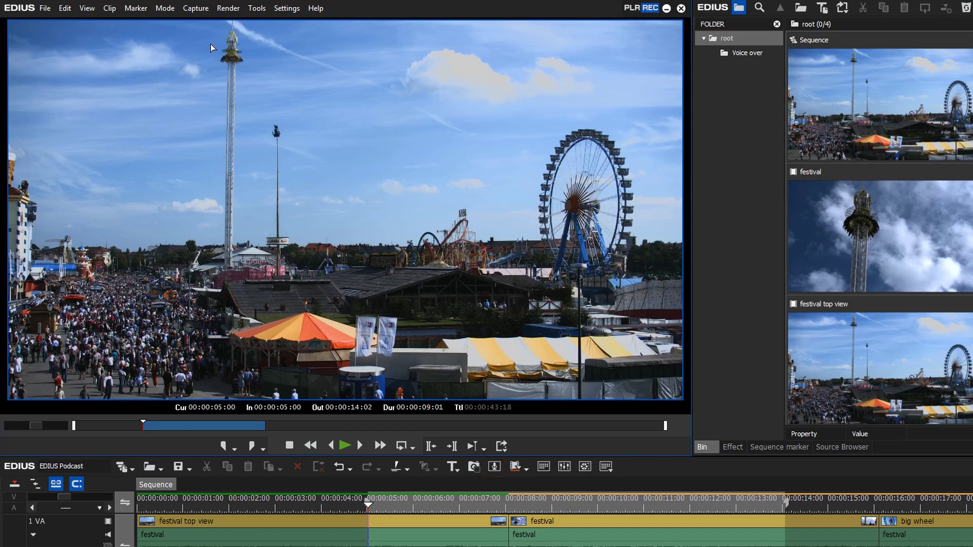
pyautogui.click(202, 12)
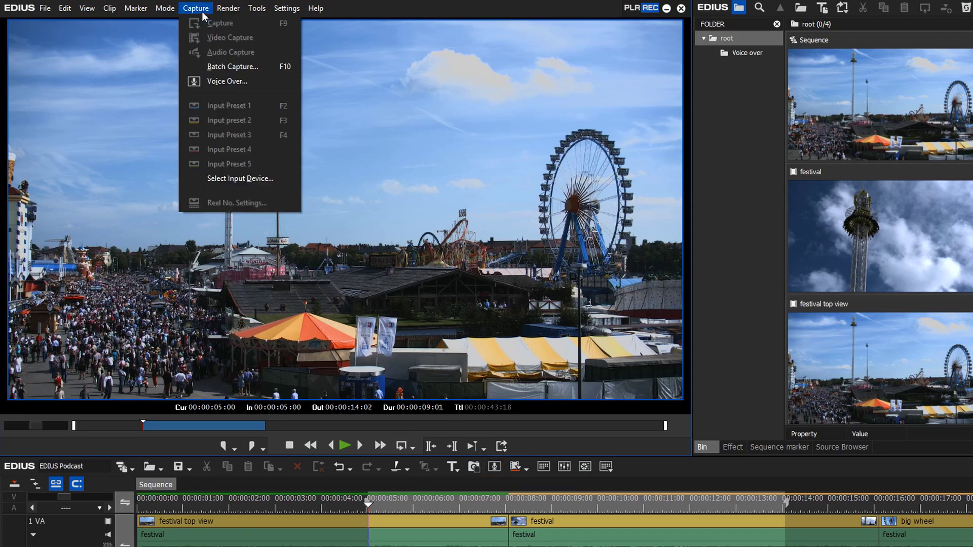
pyautogui.click(201, 80)
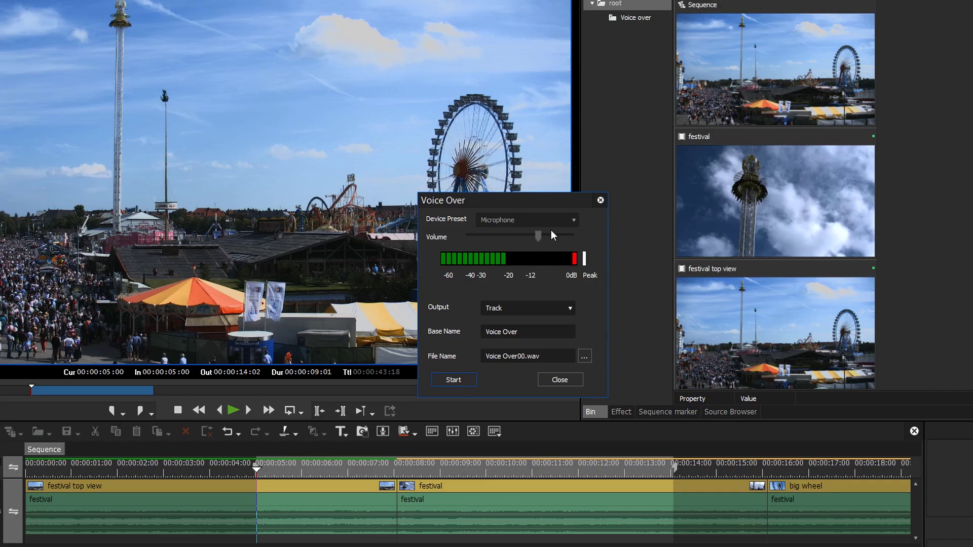
# Step: Lower the Voice Over volume slider and set the Output to Track
pyautogui.moveTo(539, 238); pyautogui.dragTo(508, 241)
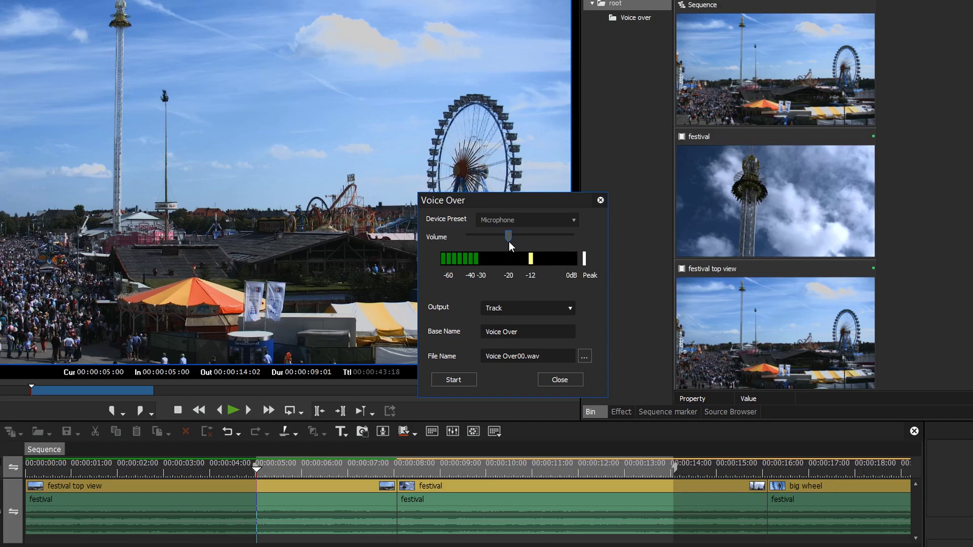
pyautogui.click(569, 308)
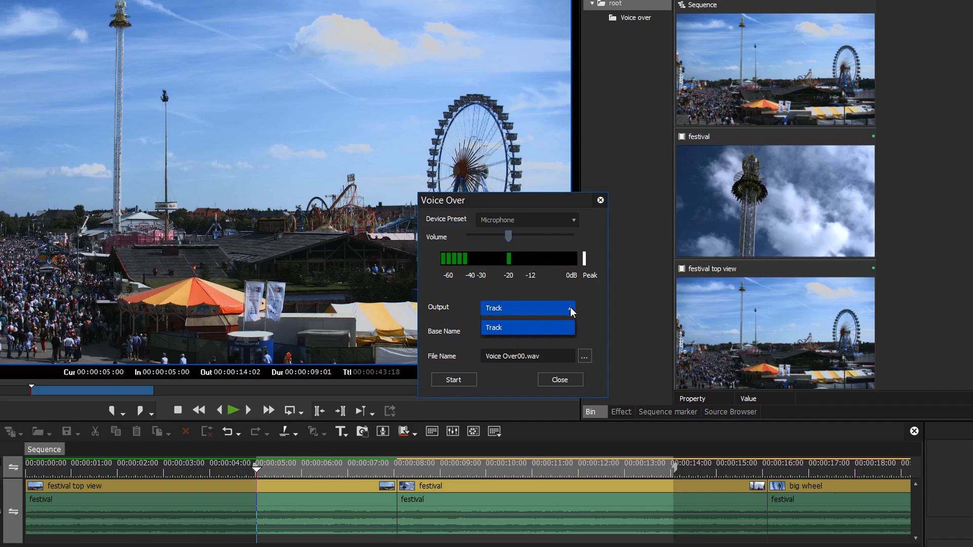
pyautogui.click(565, 334)
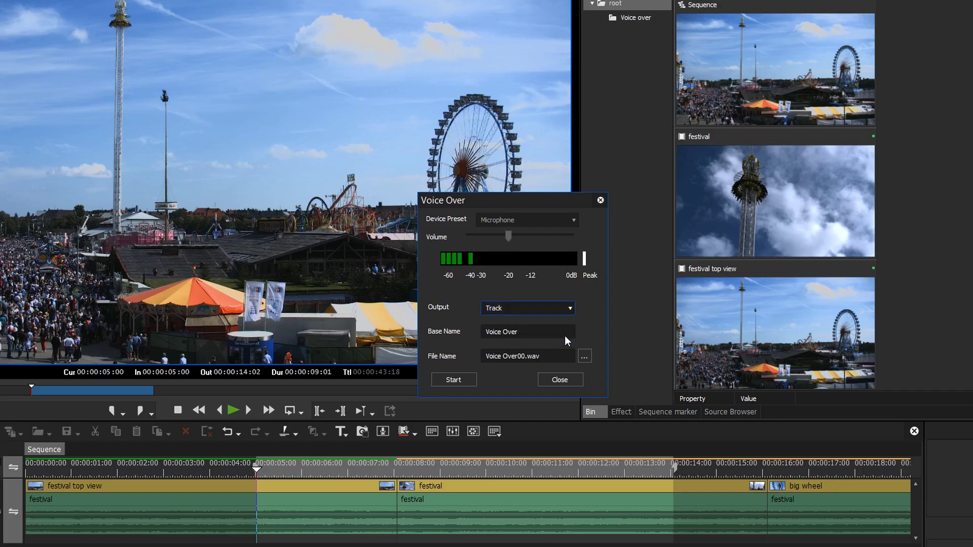
pyautogui.click(585, 357)
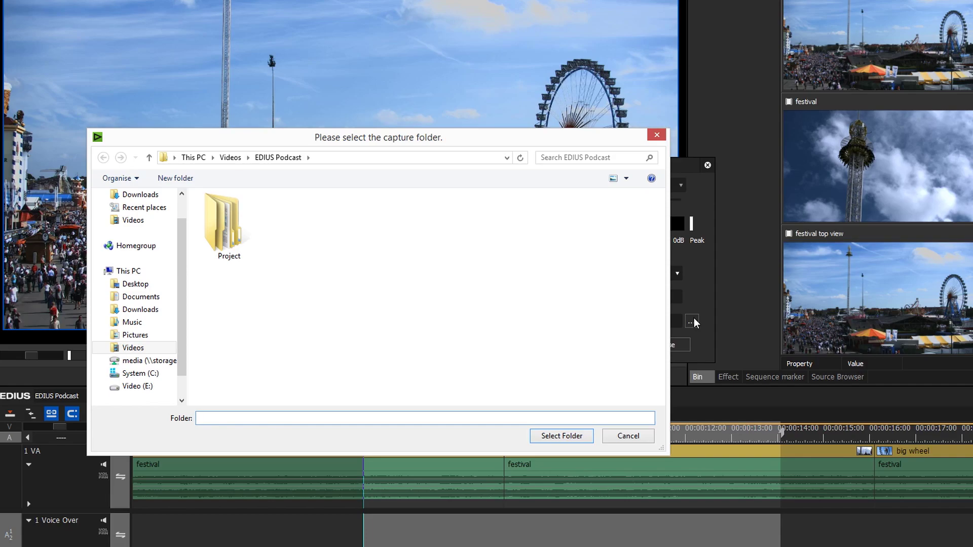
pyautogui.click(588, 434)
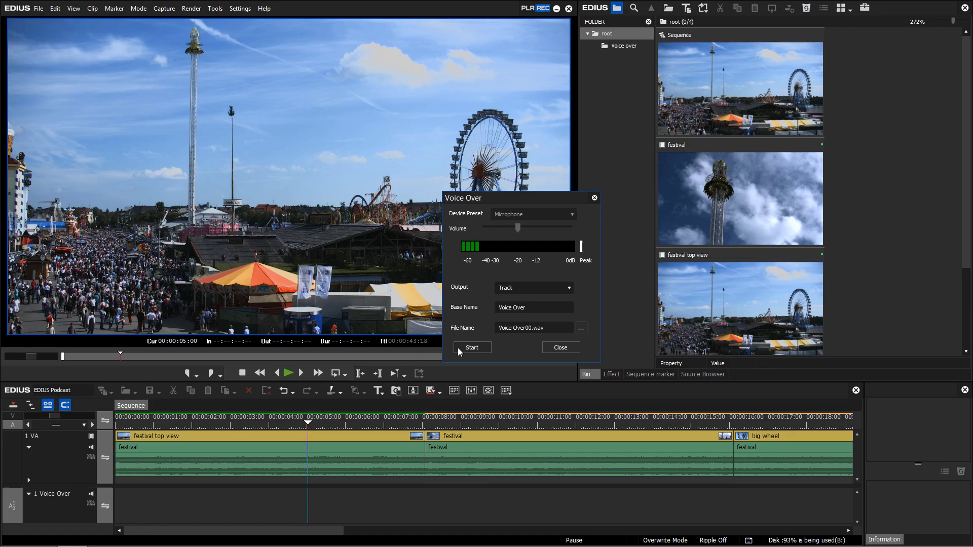
# Step: Record the Voice Over00 clip, keep its wave file, and close the Voice Over window
pyautogui.click(457, 347)
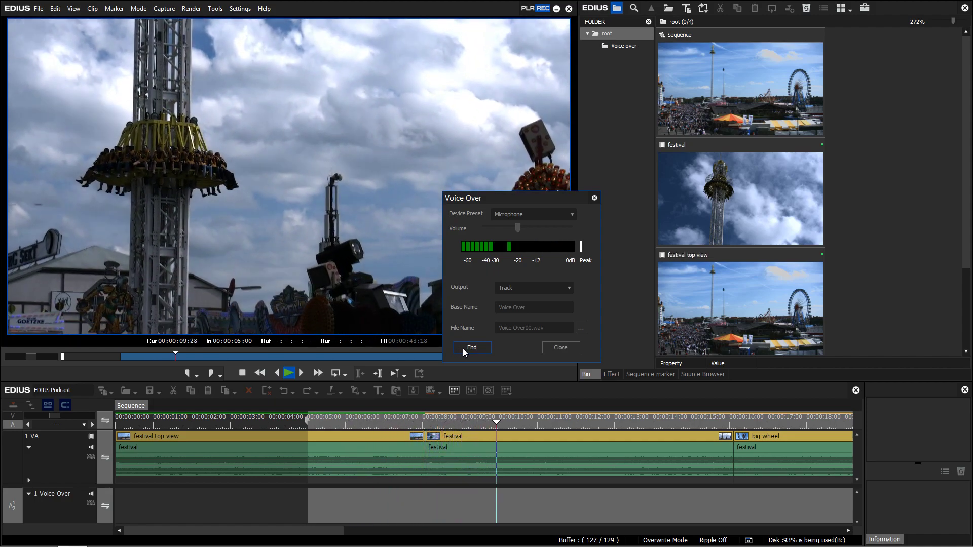
pyautogui.click(462, 348)
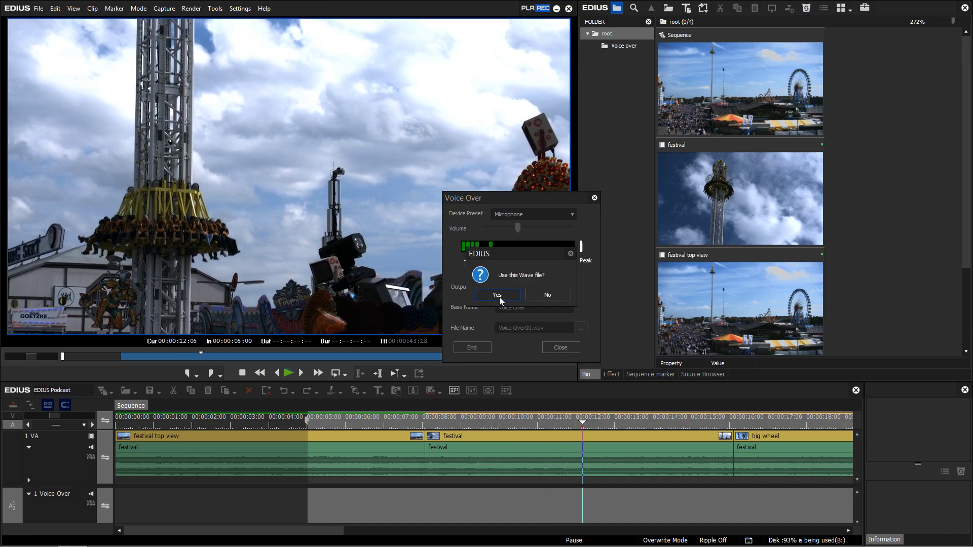
pyautogui.click(498, 295)
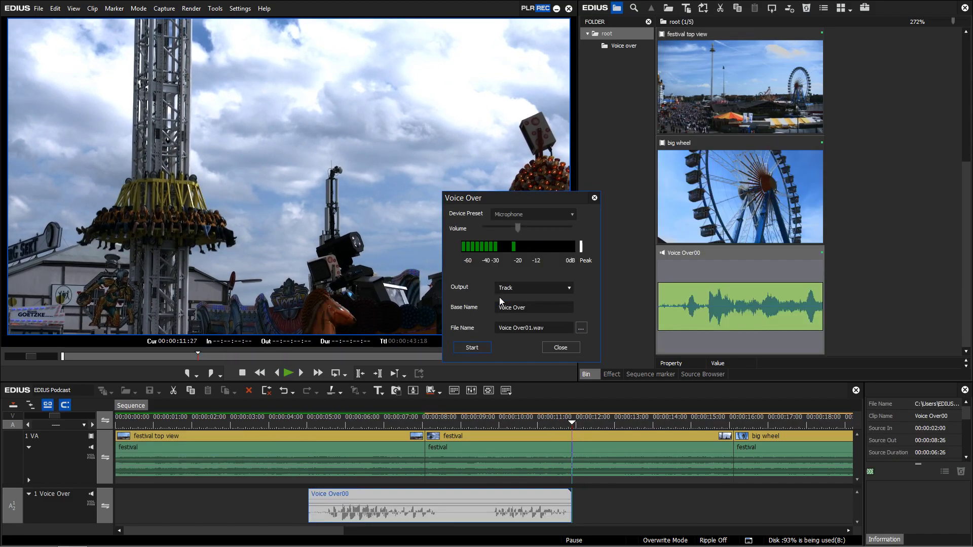
pyautogui.click(547, 349)
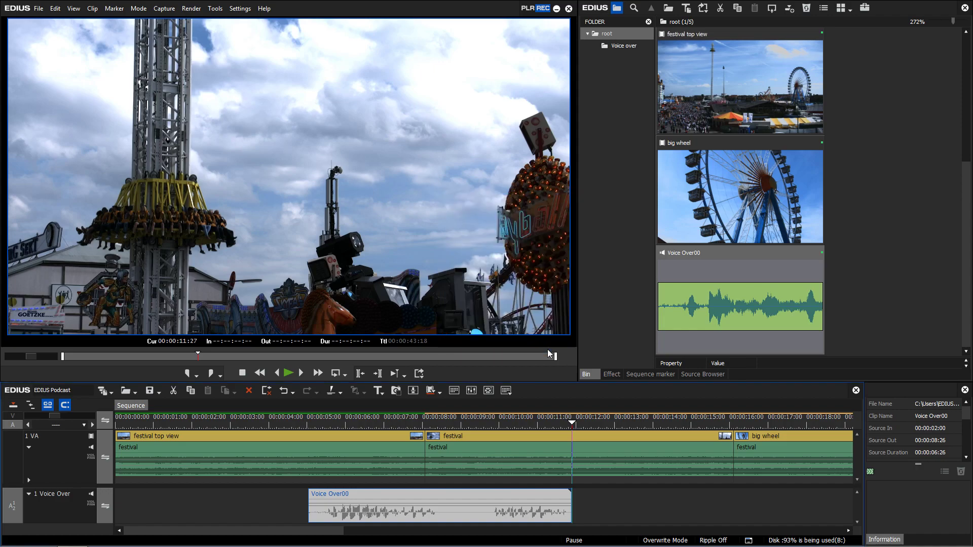